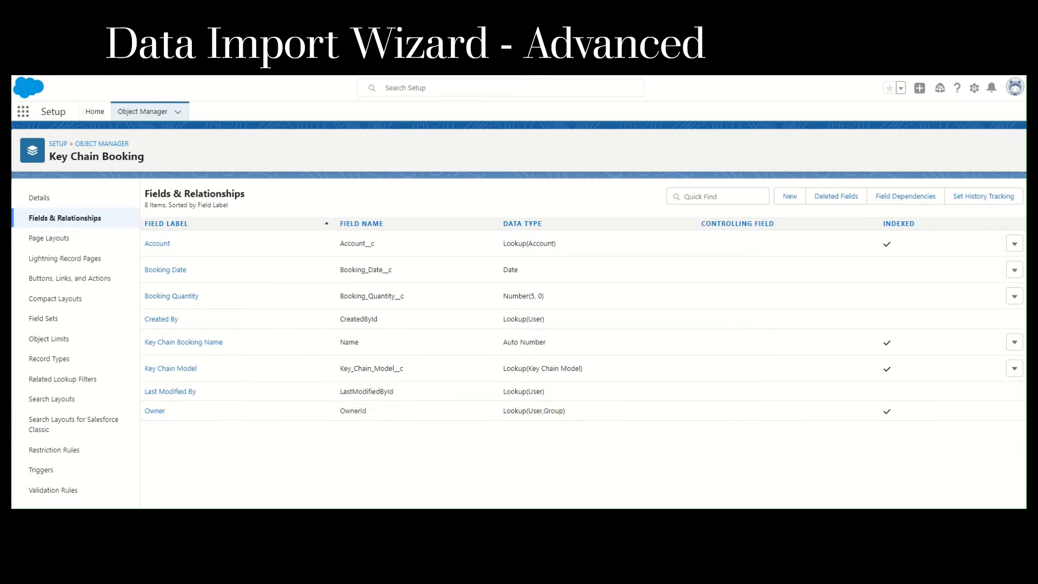
# Step: Switch to the Key Chain Bookings workbook in Excel and compare its Account, Key Chain Model, Booking Date and Quantity headers with the object's fields
pyautogui.hotkey('alt', 'Tab')
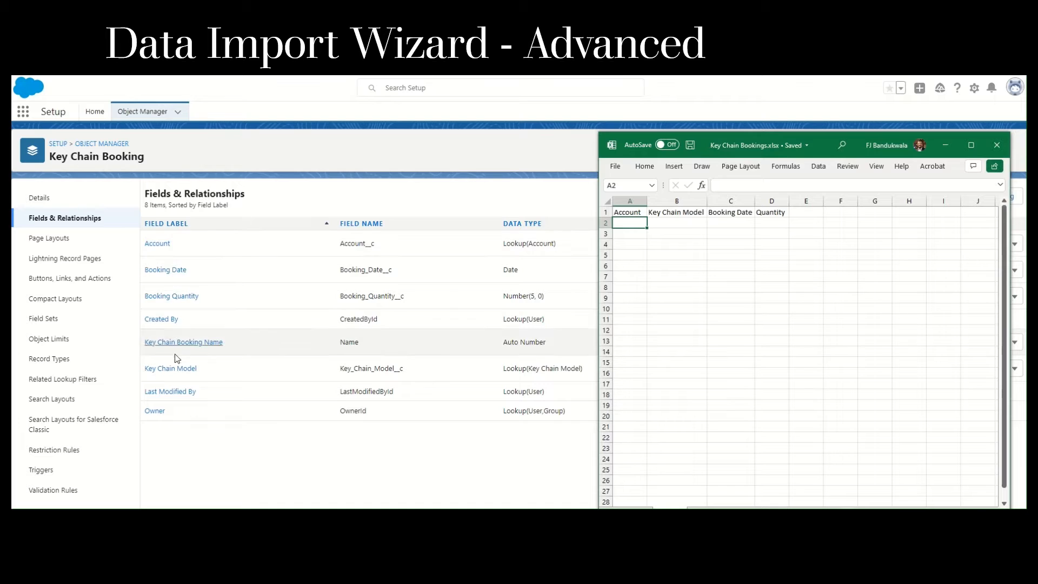
pyautogui.moveTo(633, 212); pyautogui.dragTo(782, 210)
pyautogui.click(631, 212)
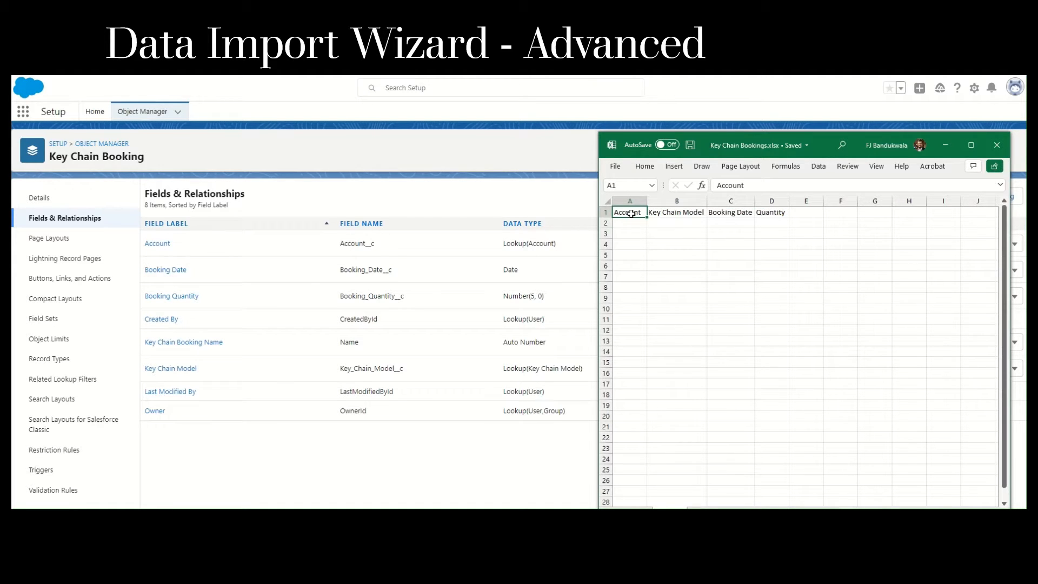
pyautogui.click(683, 216)
pyautogui.click(733, 213)
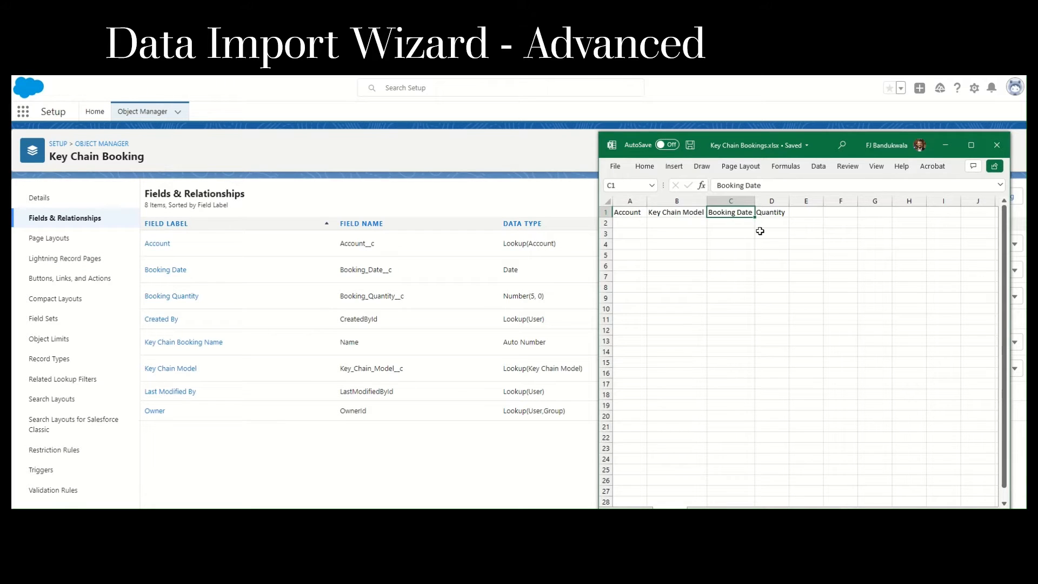
pyautogui.click(771, 214)
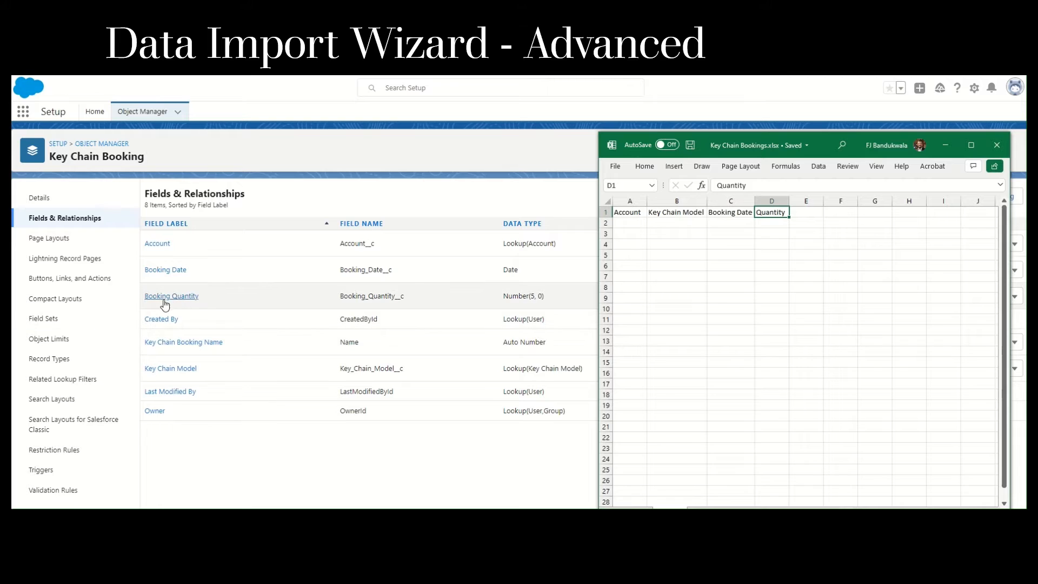
pyautogui.moveTo(731, 211); pyautogui.dragTo(774, 212)
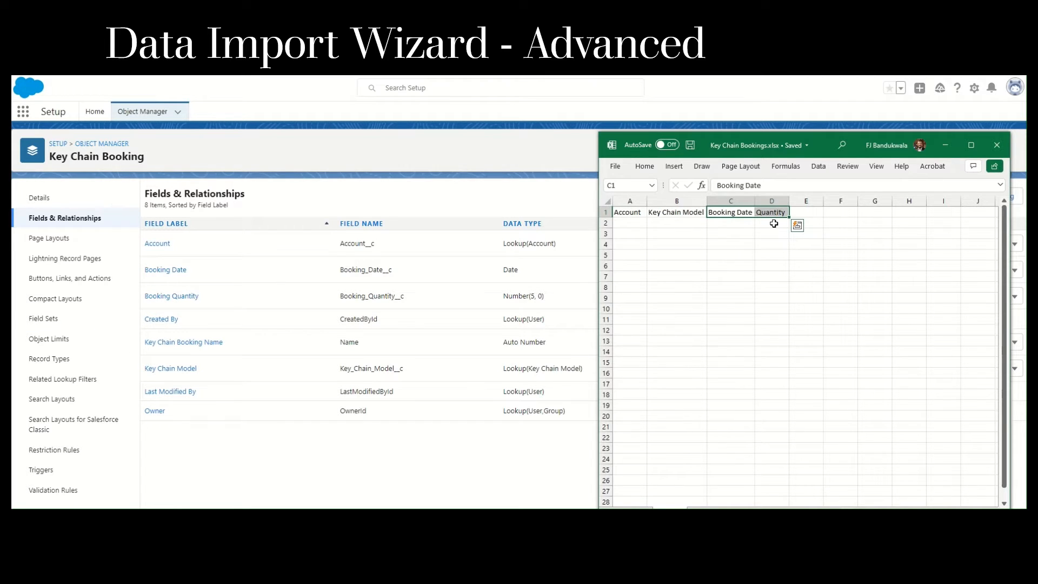
pyautogui.click(772, 223)
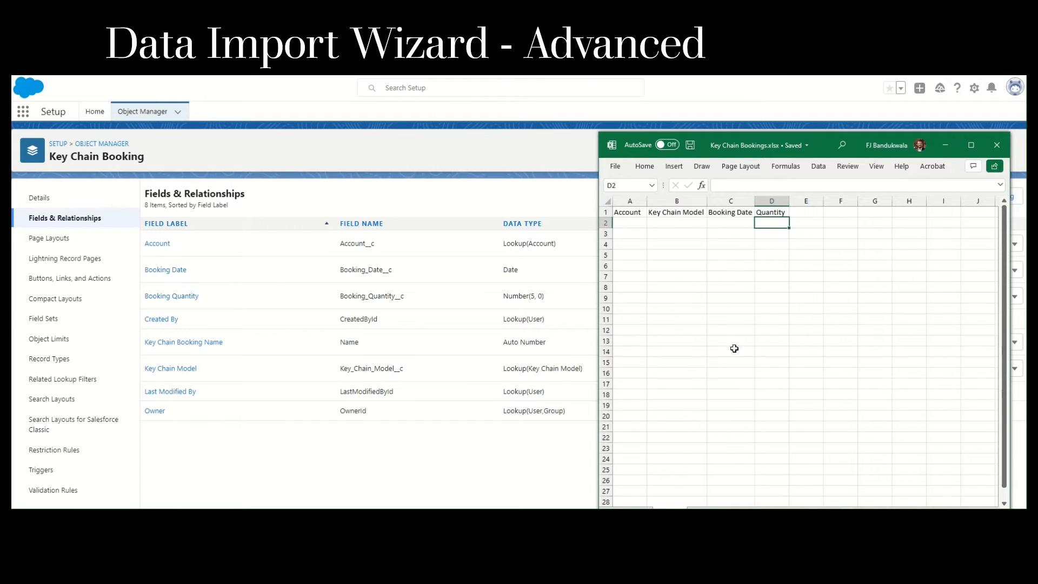
pyautogui.click(625, 223)
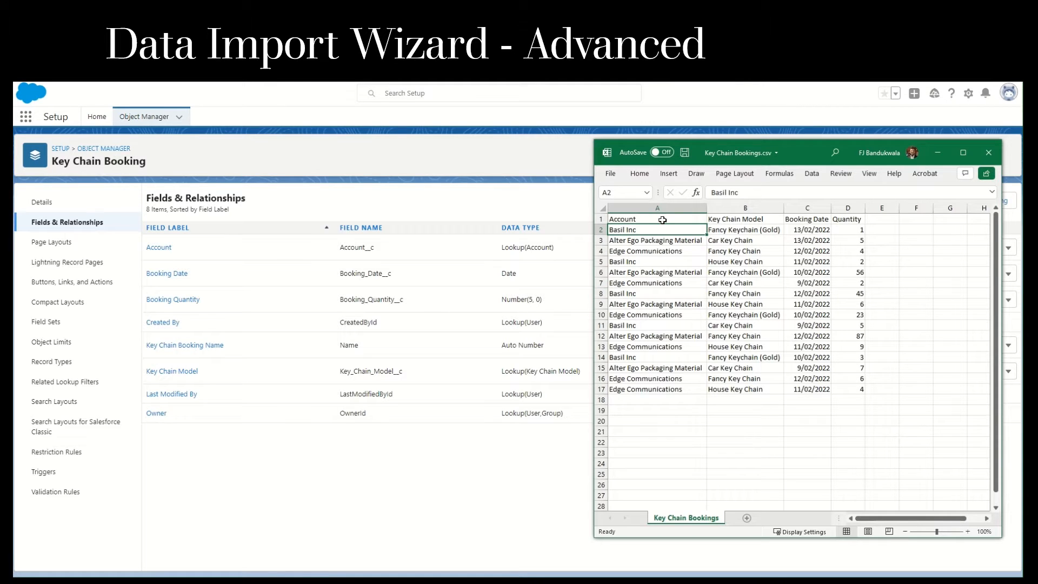
# Step: Review the column headers and the Account and Key Chain Model values in Key Chain Bookings.csv
pyautogui.moveTo(662, 220); pyautogui.dragTo(844, 221)
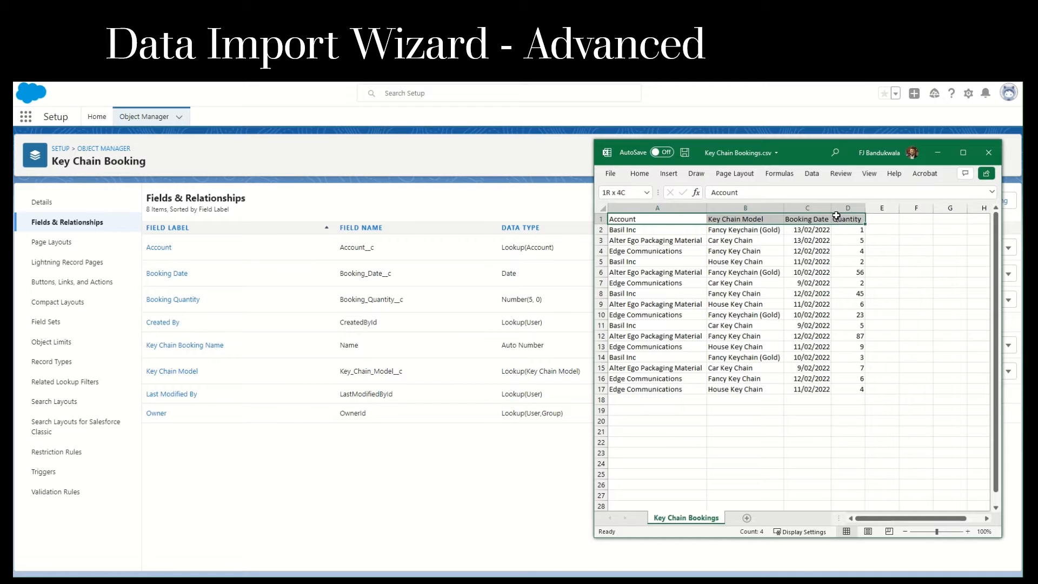
pyautogui.click(676, 222)
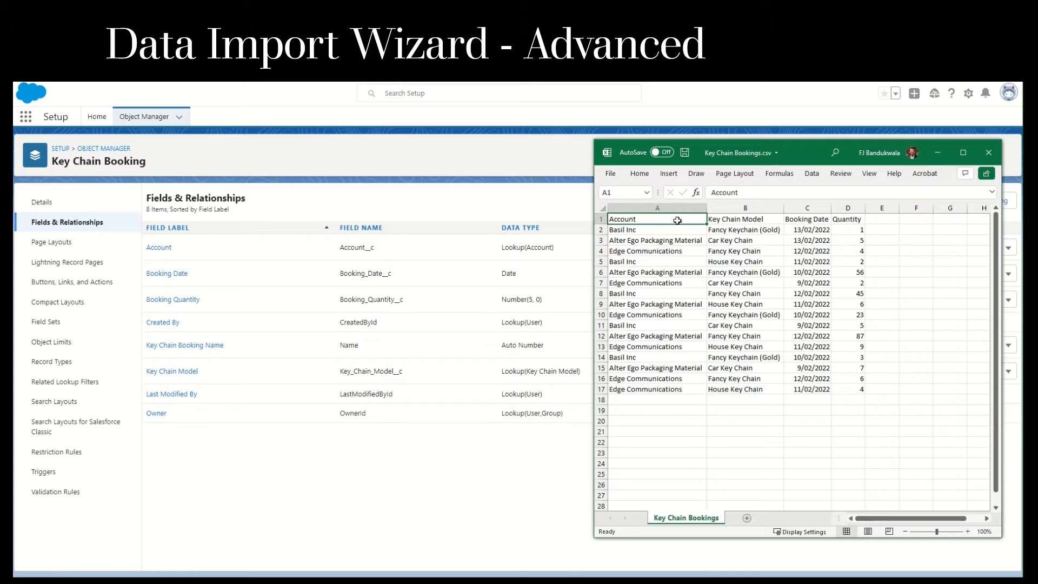
pyautogui.moveTo(676, 229); pyautogui.dragTo(667, 388)
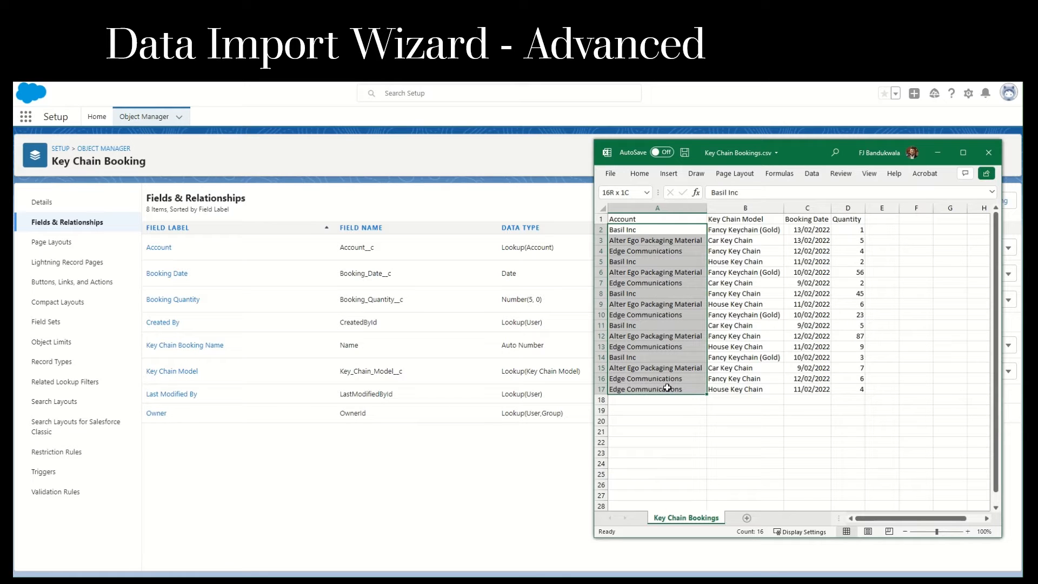
pyautogui.moveTo(667, 388); pyautogui.dragTo(675, 230)
pyautogui.click(746, 230)
pyautogui.moveTo(745, 233); pyautogui.dragTo(738, 388)
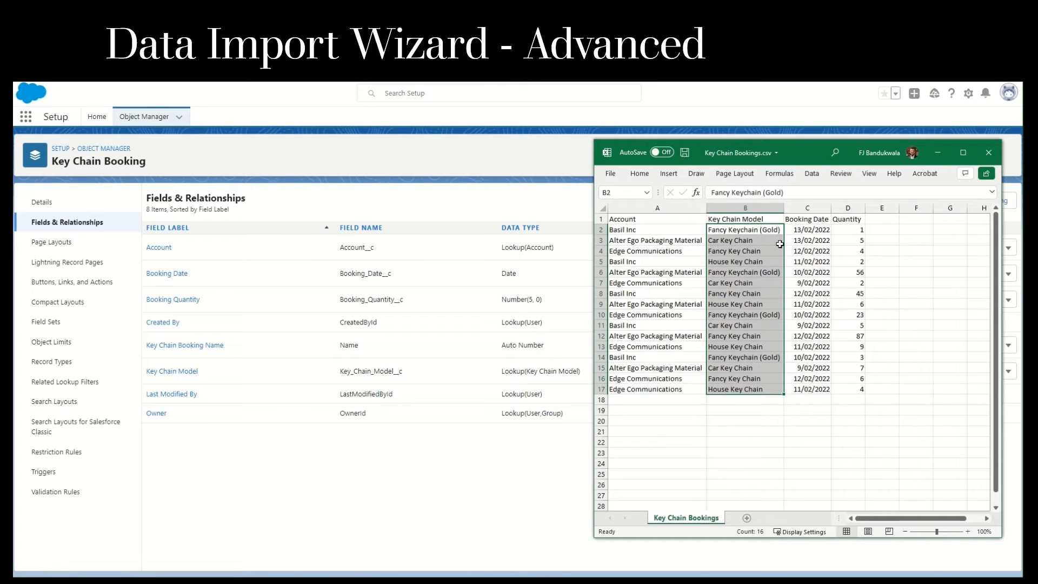
pyautogui.click(759, 228)
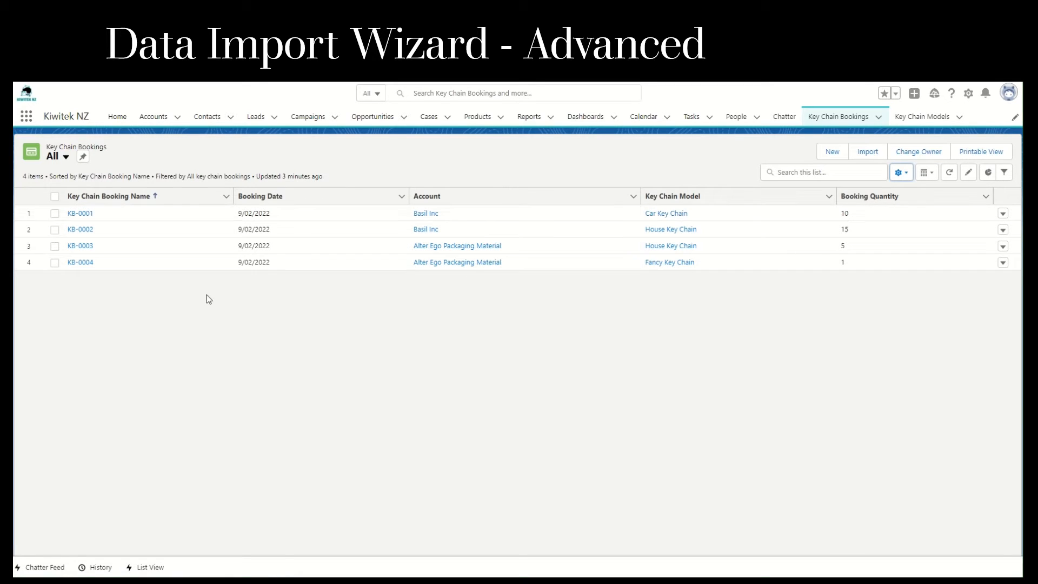
# Step: Start an import from the Key Chain Bookings list, choosing the Key Chain Bookings custom object and adding new records
pyautogui.click(868, 153)
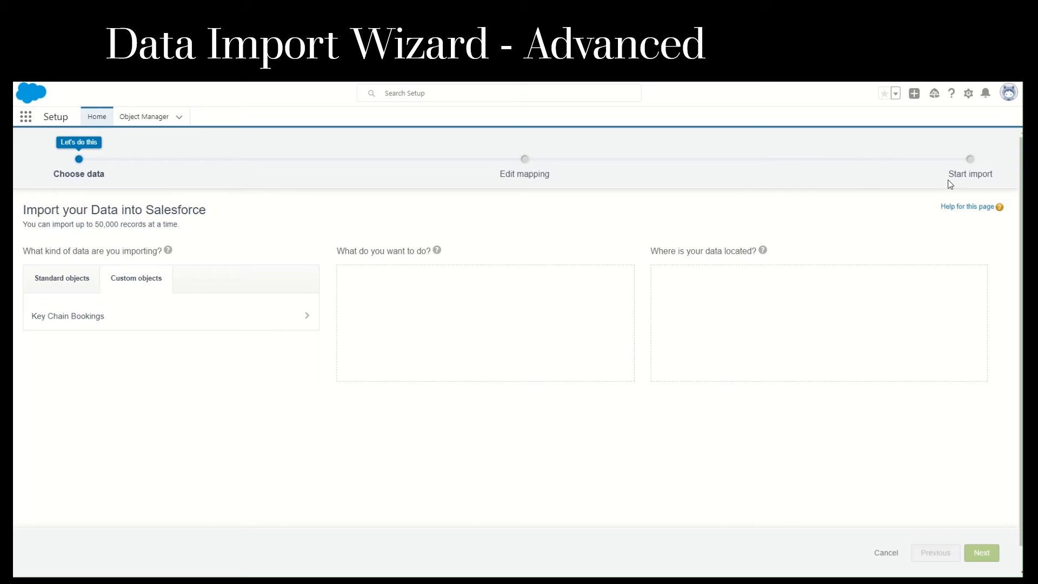
pyautogui.click(87, 320)
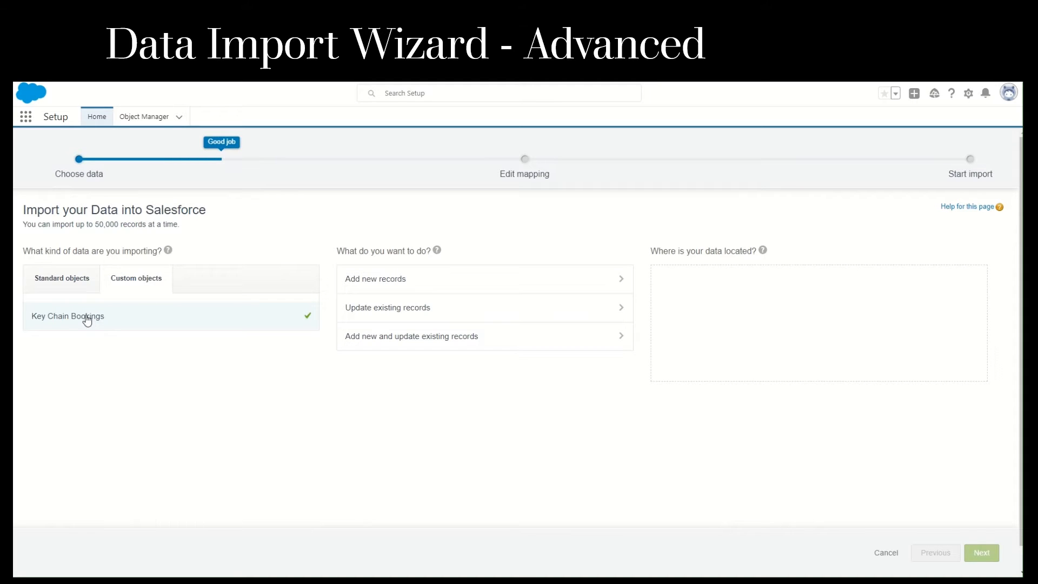
pyautogui.click(390, 288)
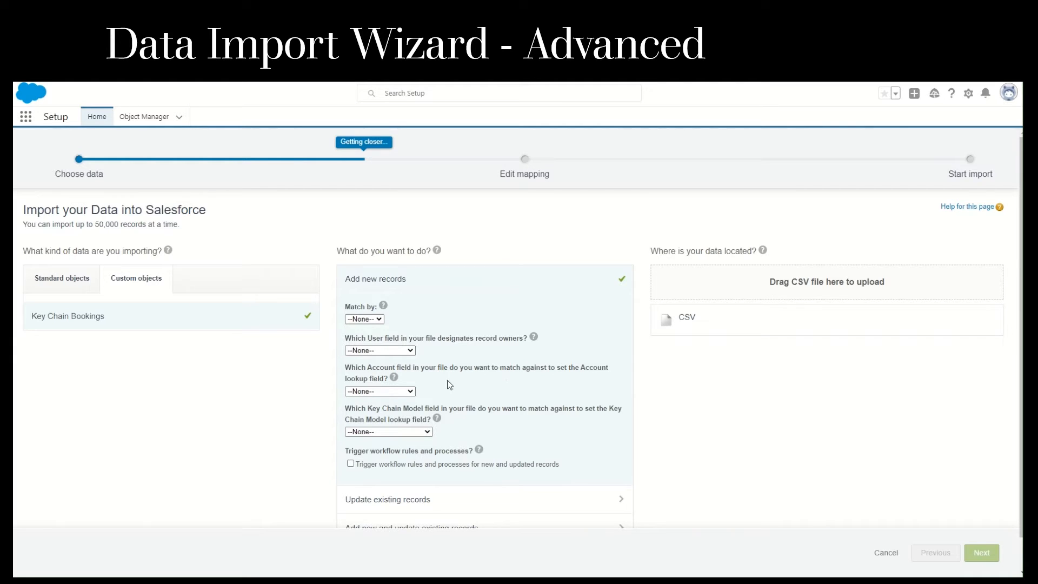
# Step: Match the Account lookup by Account Name and the Key Chain Model lookup by Key Chain Model Name
pyautogui.click(408, 391)
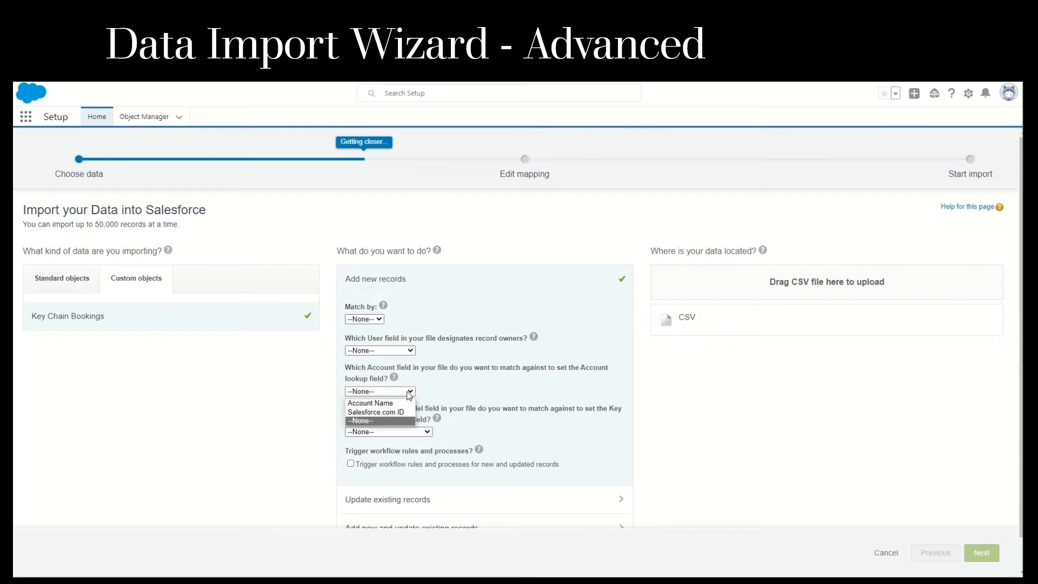
pyautogui.click(405, 404)
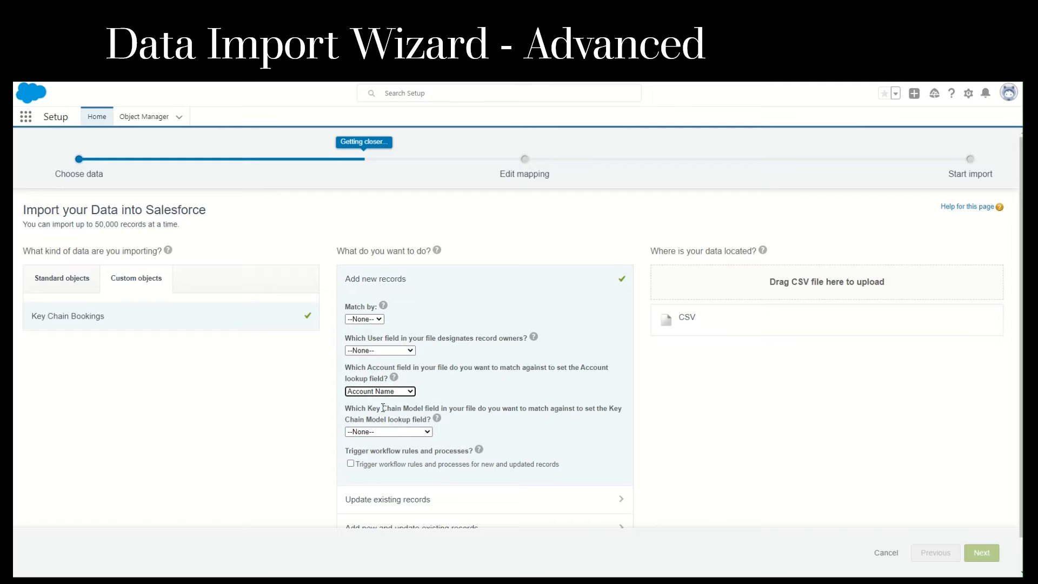
pyautogui.click(413, 431)
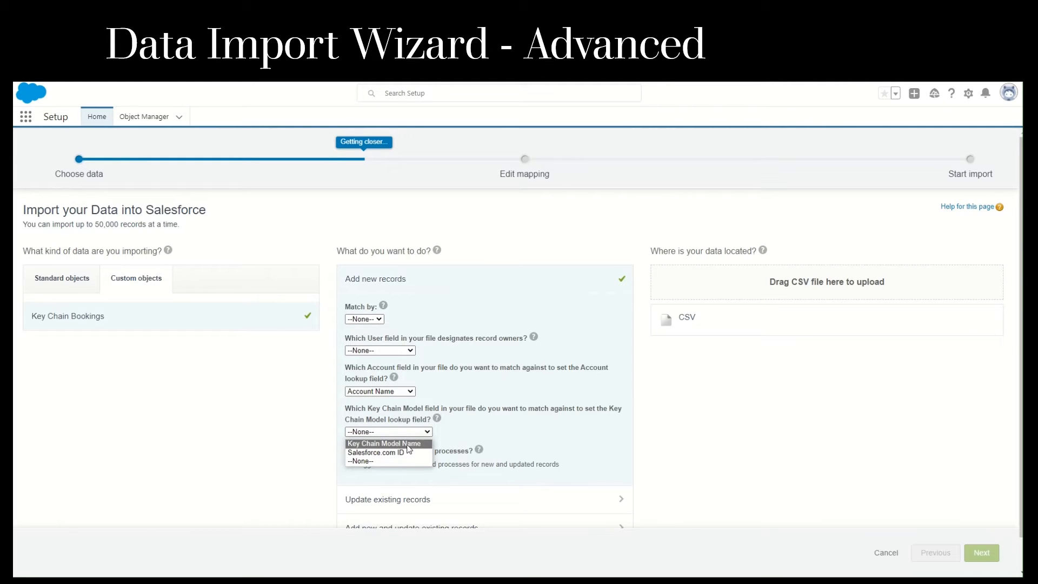
pyautogui.click(409, 443)
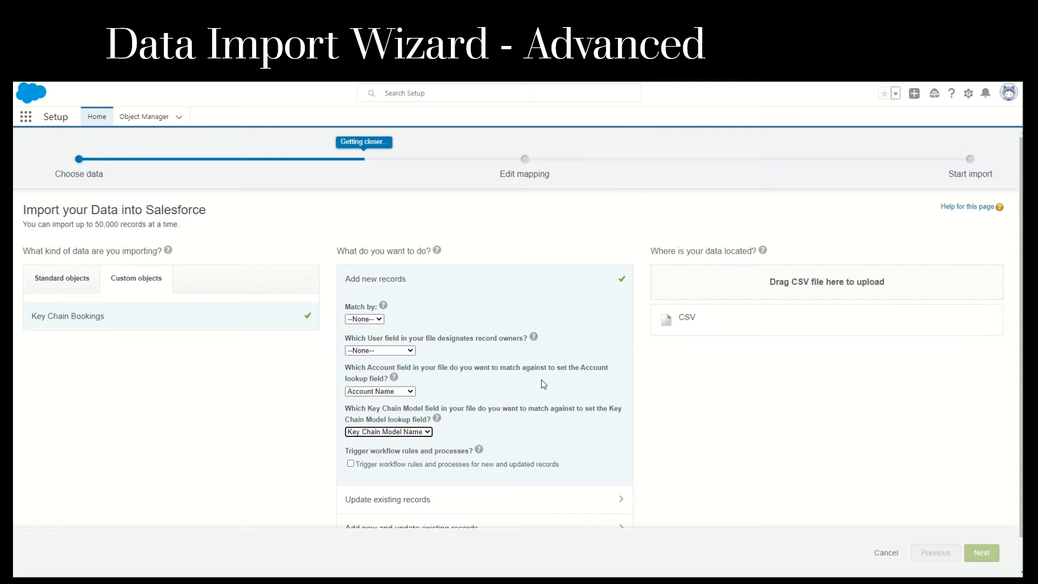
pyautogui.click(351, 464)
# Step: Choose Key Chain Bookings.csv as the CSV source file and proceed to the field mapping
pyautogui.click(686, 317)
pyautogui.click(702, 350)
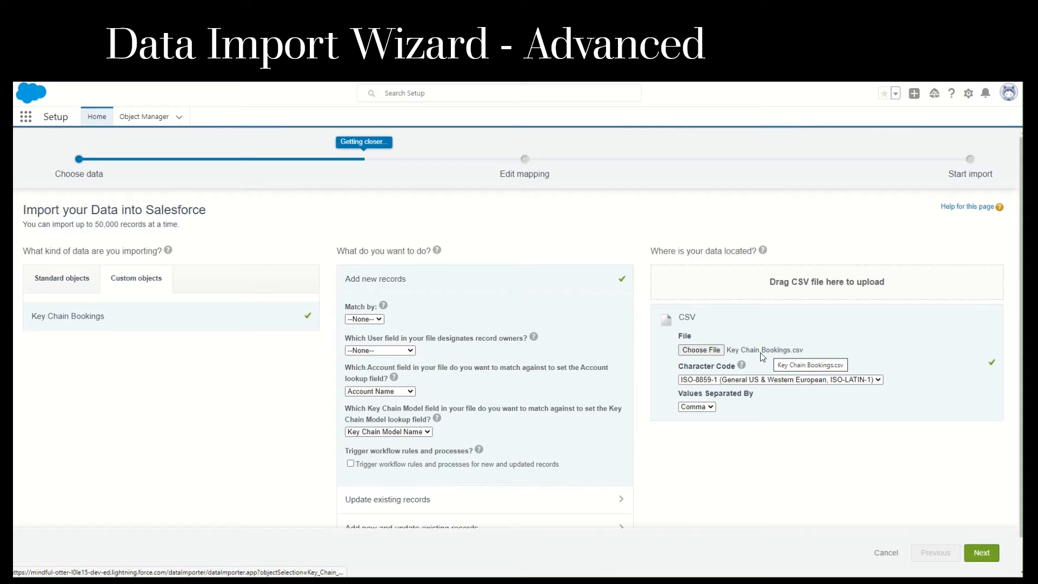
pyautogui.click(981, 553)
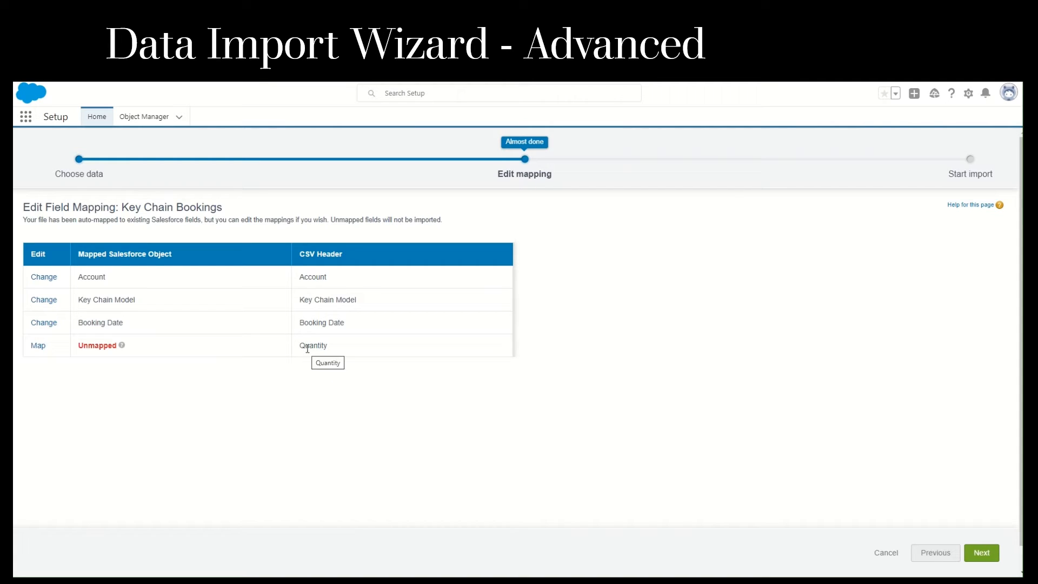
# Step: Map the Quantity column to the Booking Quantity field and start the import
pyautogui.click(38, 346)
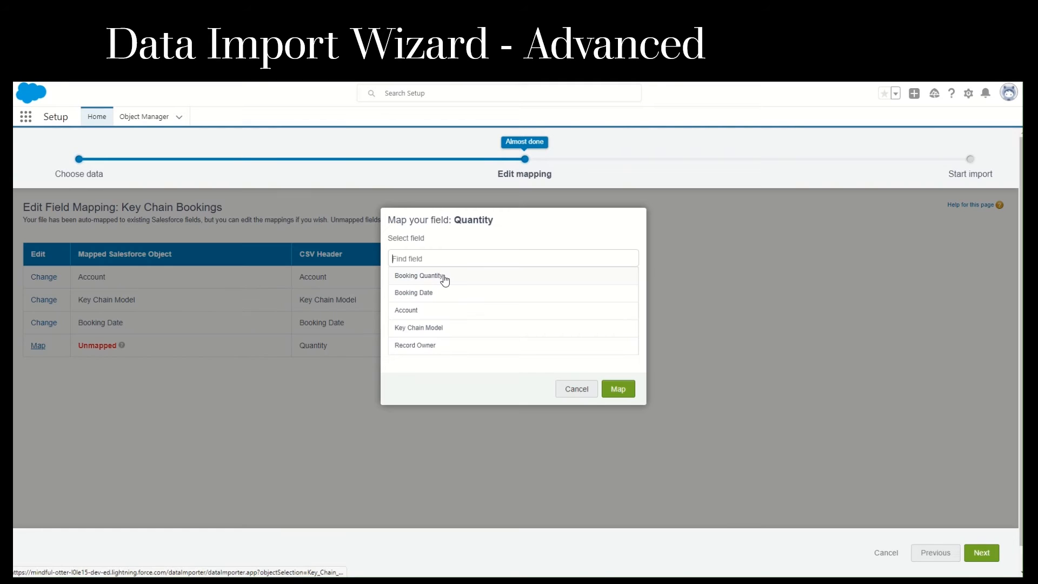
pyautogui.click(445, 278)
pyautogui.click(622, 392)
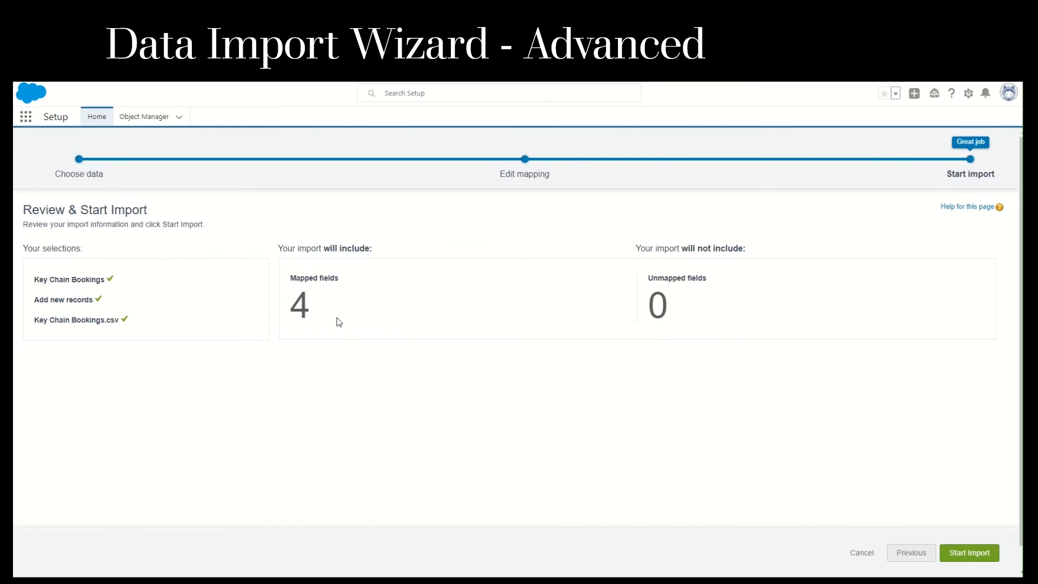
pyautogui.click(982, 558)
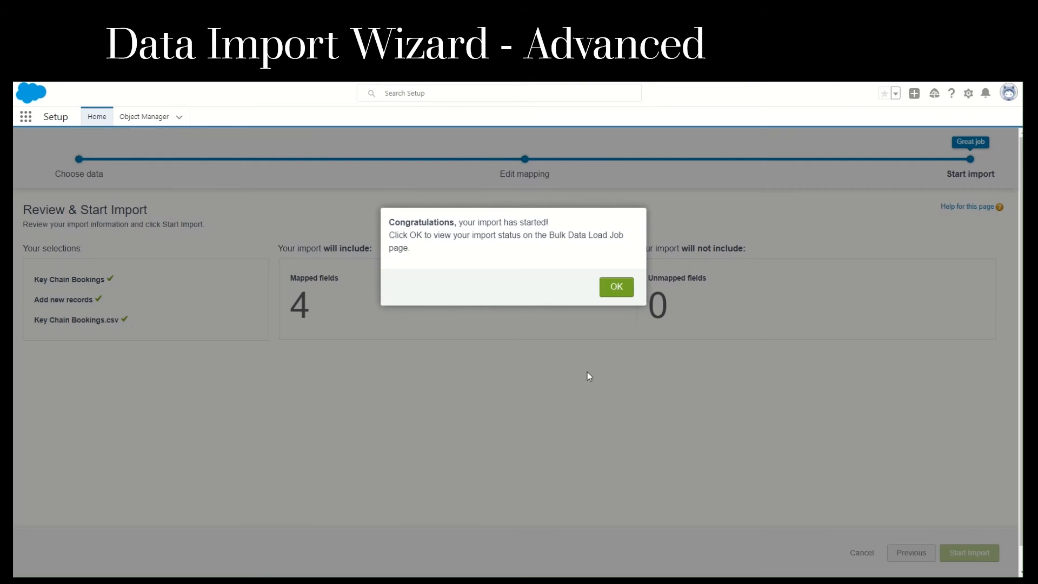
# Step: Open the import's bulk data load job and examine the batch's result file for success and errors
pyautogui.click(616, 287)
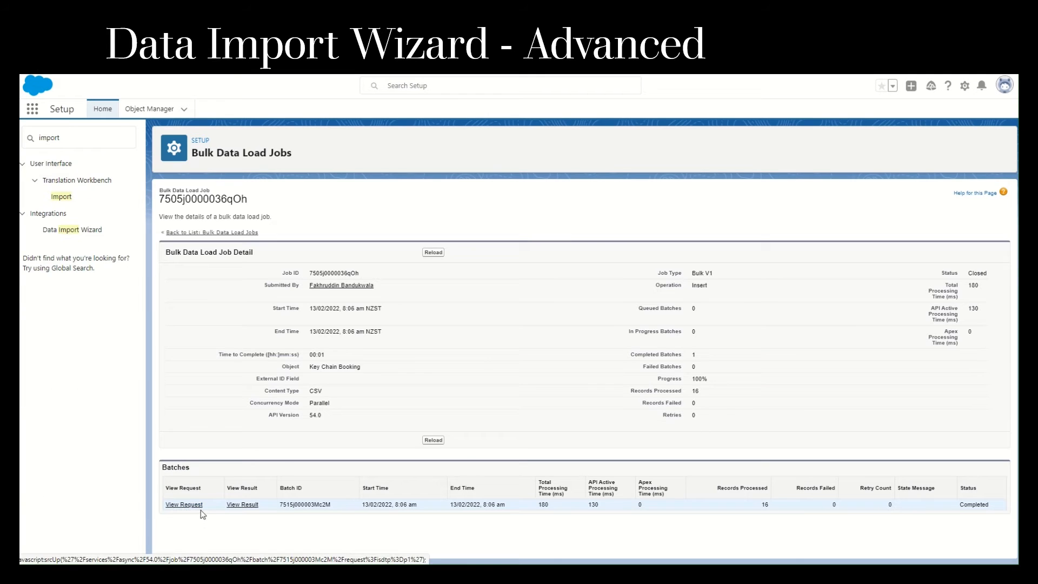
pyautogui.click(243, 505)
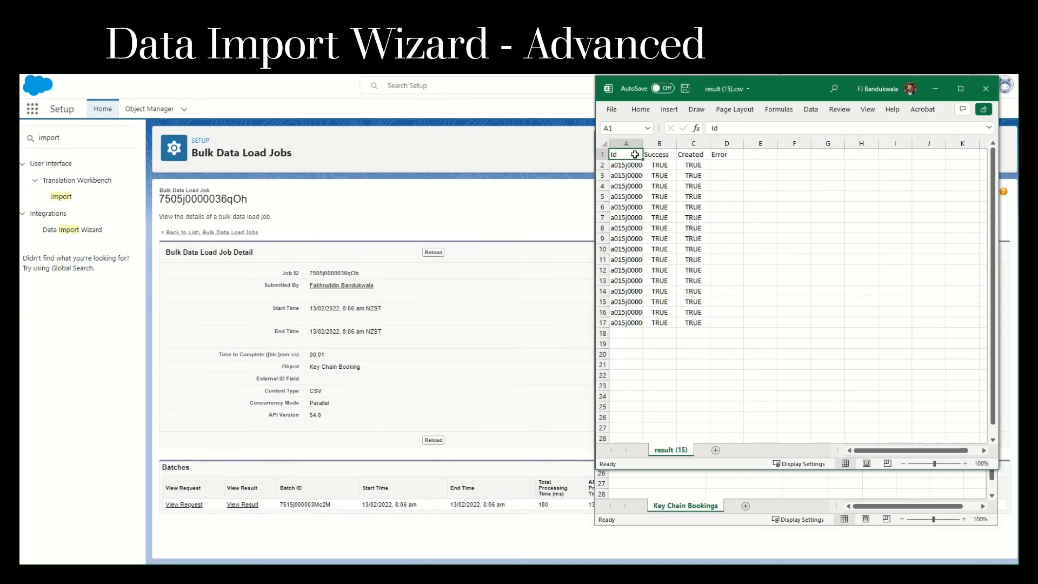
pyautogui.moveTo(633, 154); pyautogui.dragTo(723, 324)
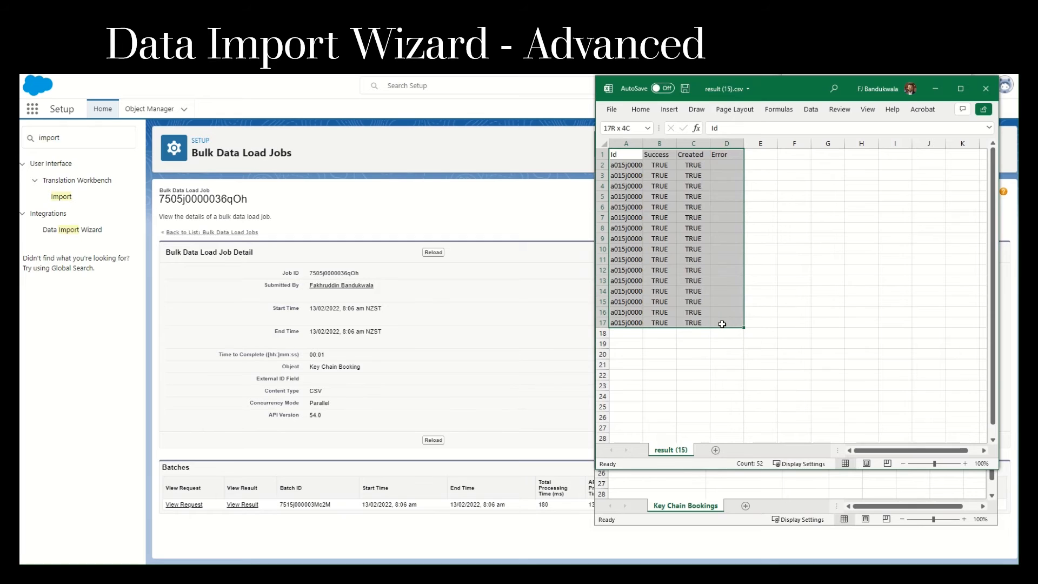
pyautogui.click(722, 324)
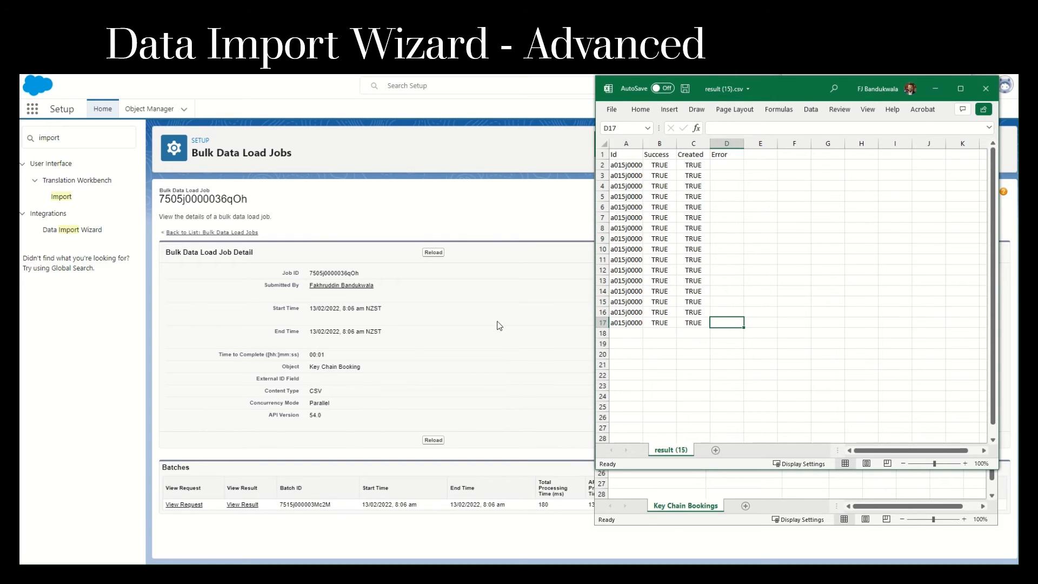
# Step: Return to Salesforce and show the Key Chain Bookings in the All list view
pyautogui.click(527, 200)
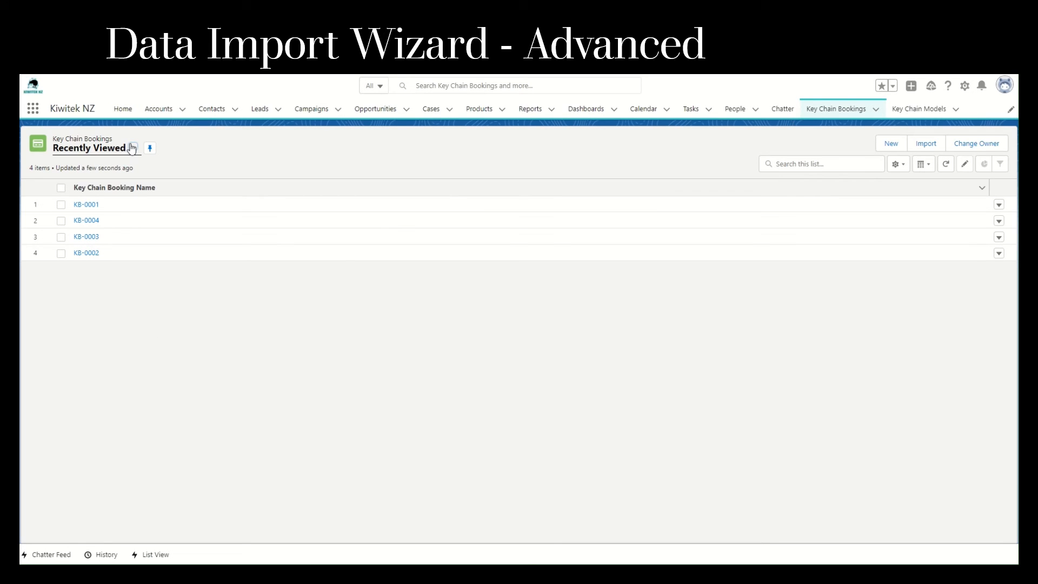
pyautogui.click(132, 148)
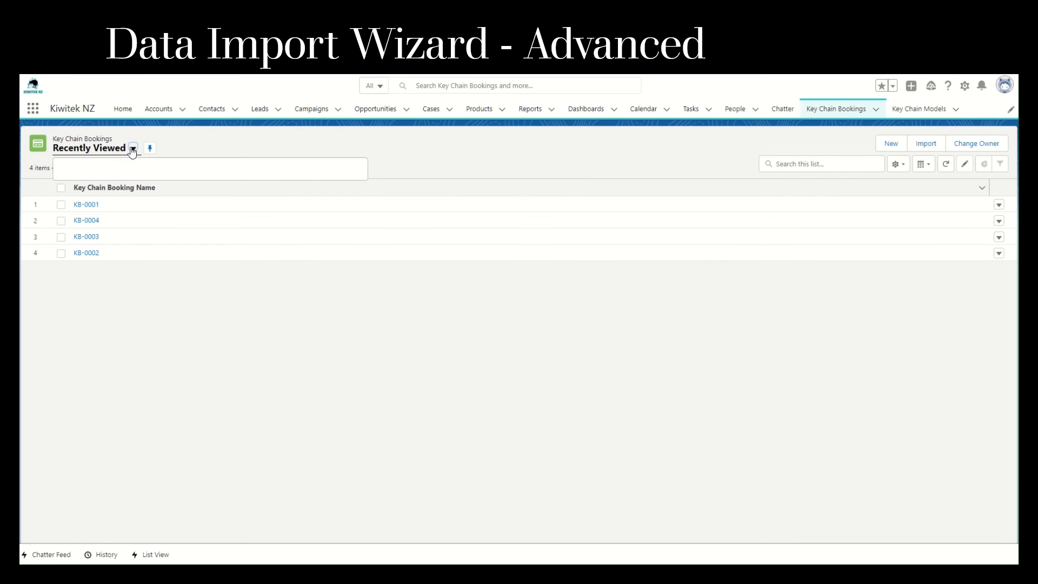
pyautogui.click(82, 187)
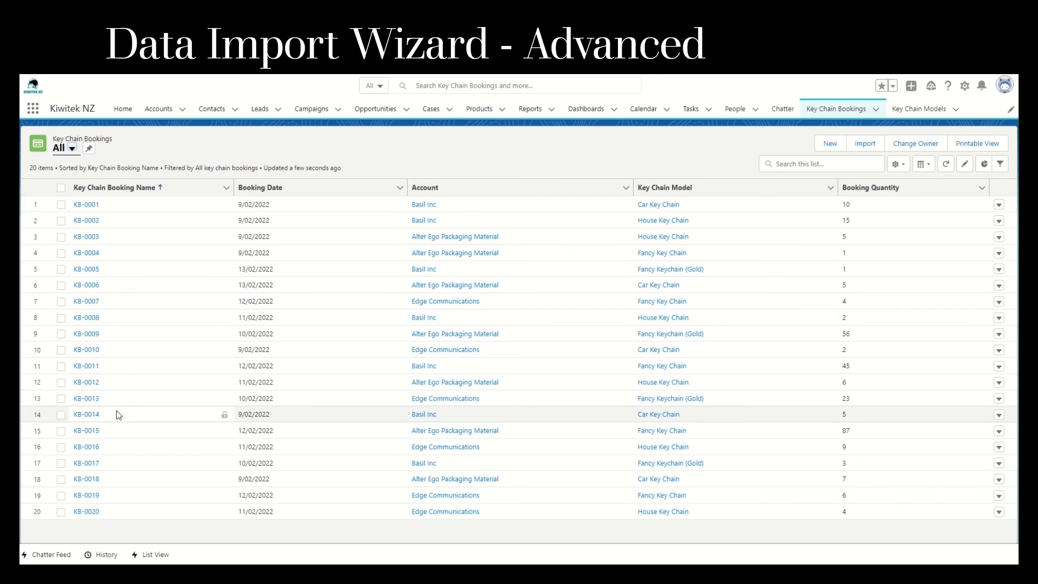
# Step: From the seventeenth booking in the list, open the Fancy Keychain (Gold) model and review its related bookings
pyautogui.click(88, 463)
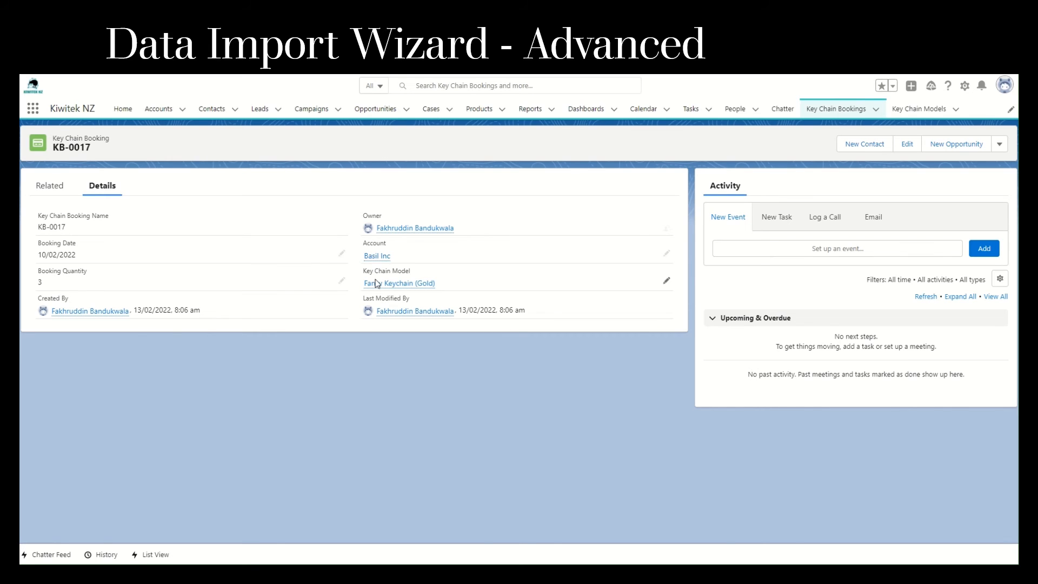
pyautogui.moveTo(385, 263)
pyautogui.moveTo(398, 288)
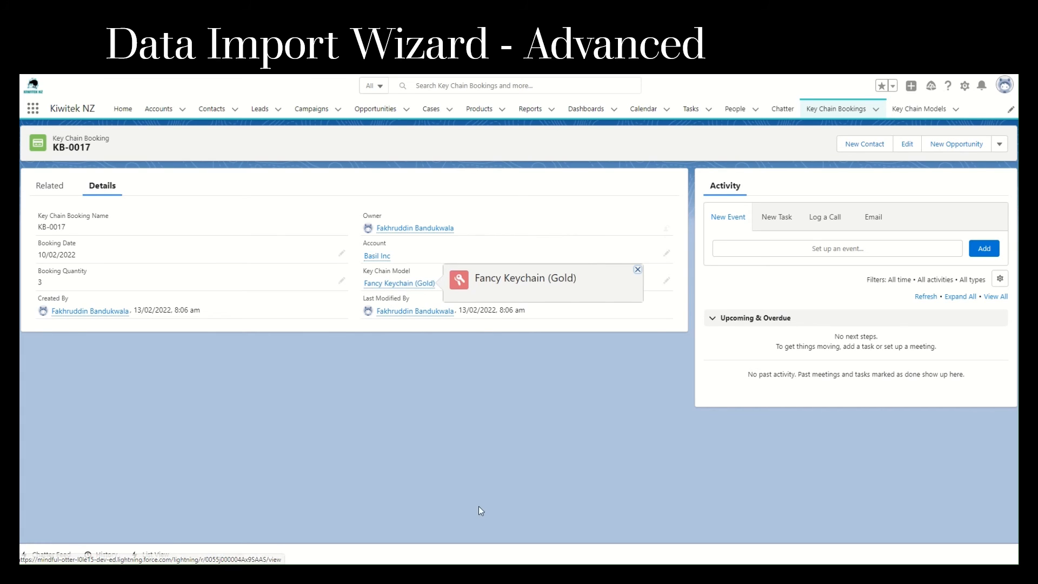
pyautogui.click(416, 285)
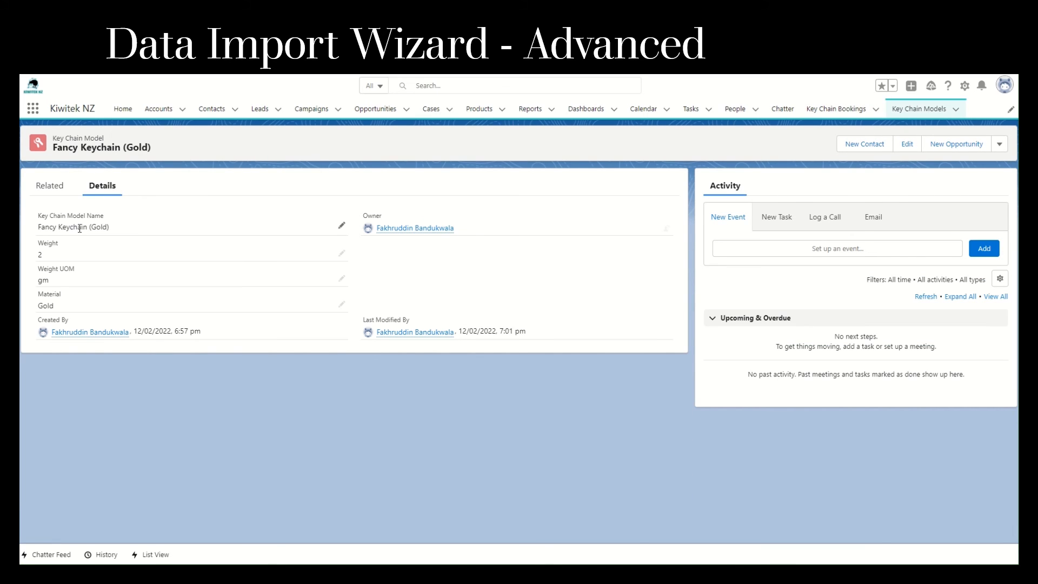
pyautogui.click(50, 189)
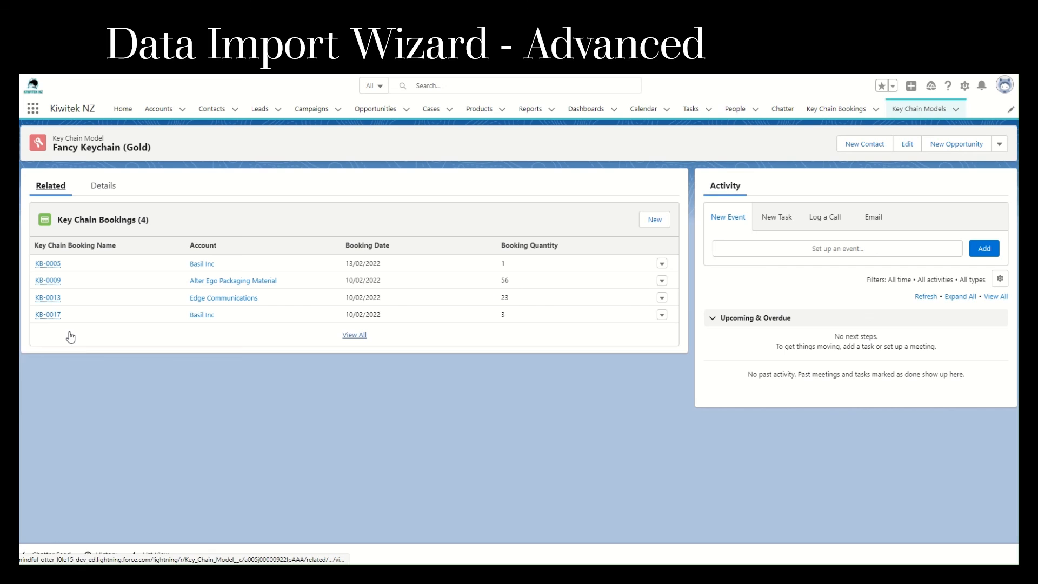
# Step: Open the Basil Inc account from the related bookings and review its Key Chain Bookings related list
pyautogui.click(202, 265)
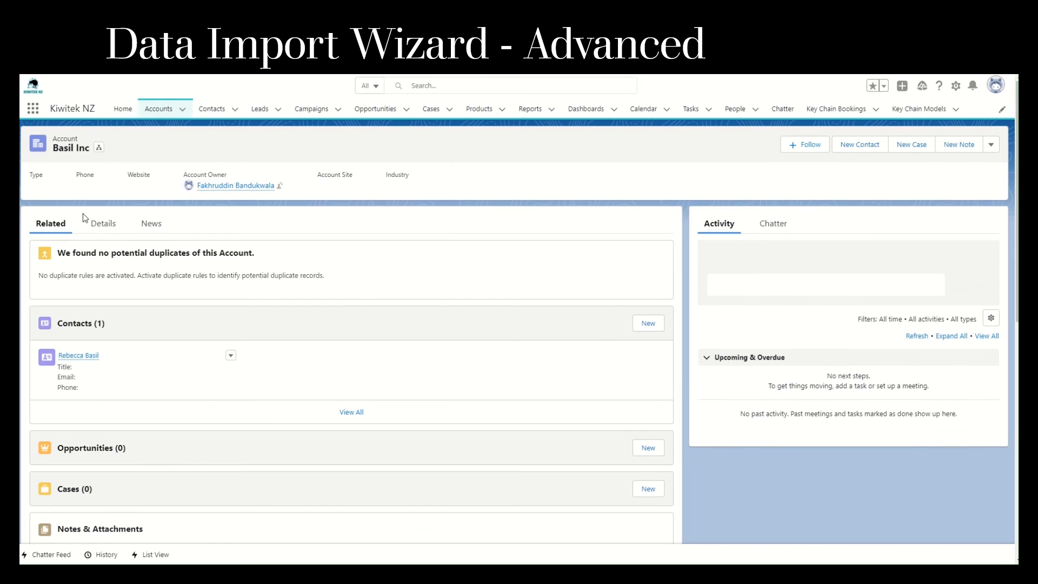
pyautogui.scroll(-2, 219, 373)
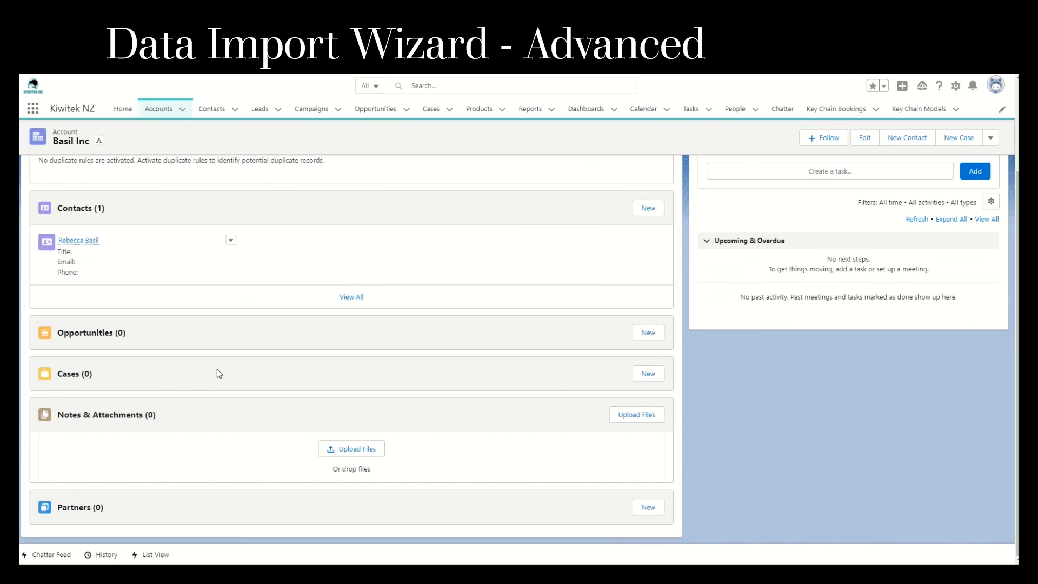
pyautogui.scroll(-3, 170, 482)
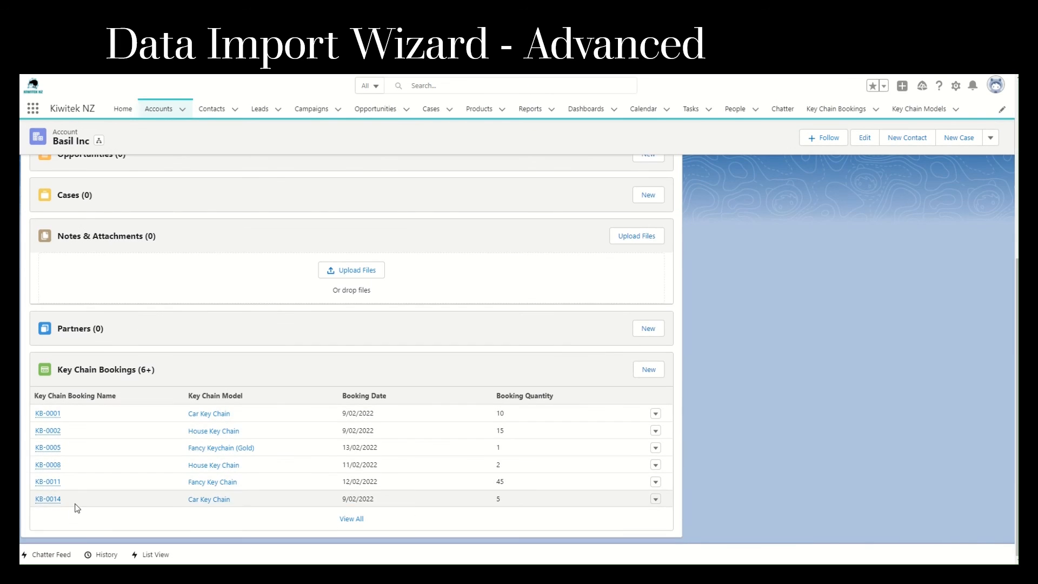